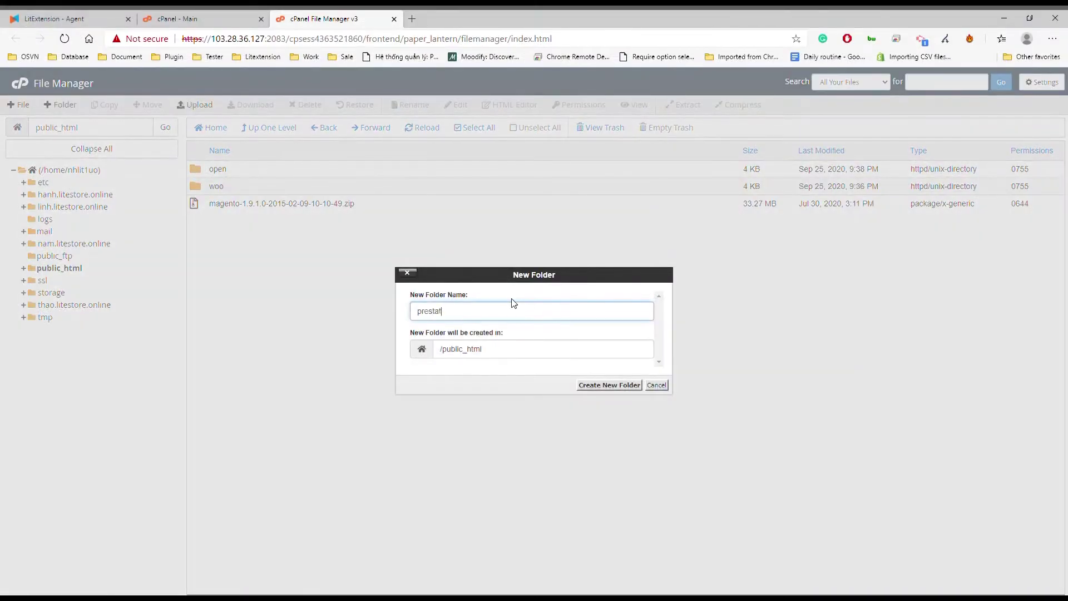
# Create a new folder named prestashop inside public_html
pyautogui.click(616, 388)
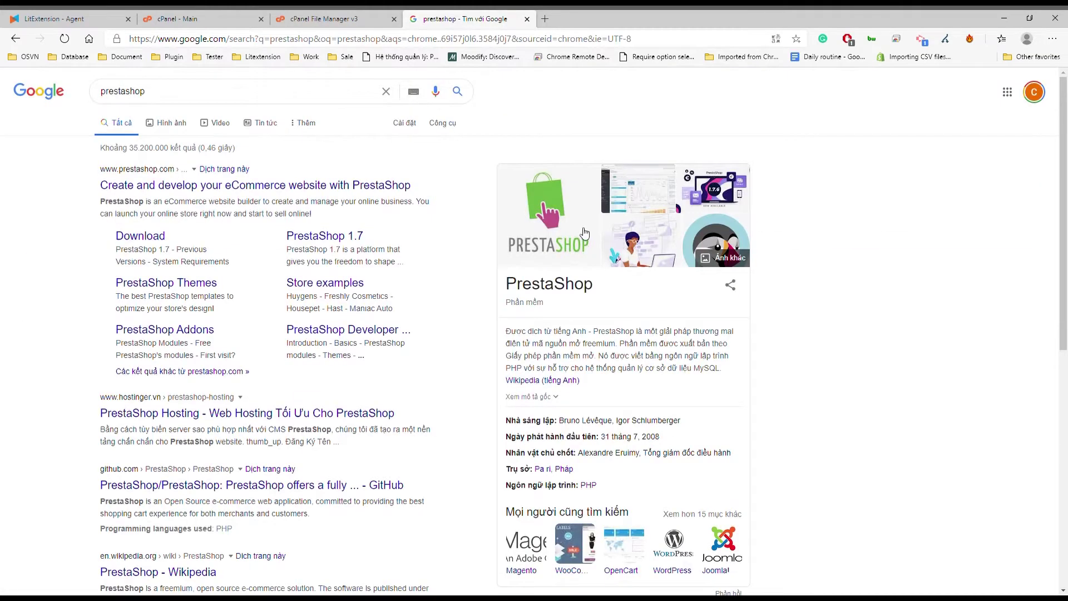
# Download prestashop_1.7.6.8.zip after accepting the terms of use and data protection policy, then return to File Manager
pyautogui.click(356, 236)
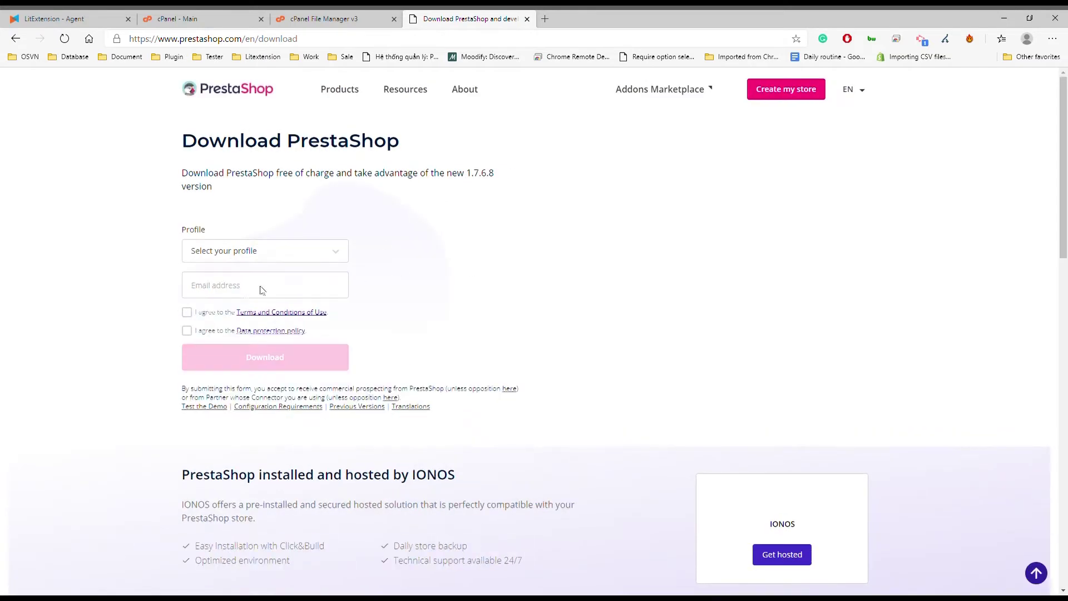
pyautogui.click(189, 285)
pyautogui.click(189, 313)
pyautogui.click(189, 332)
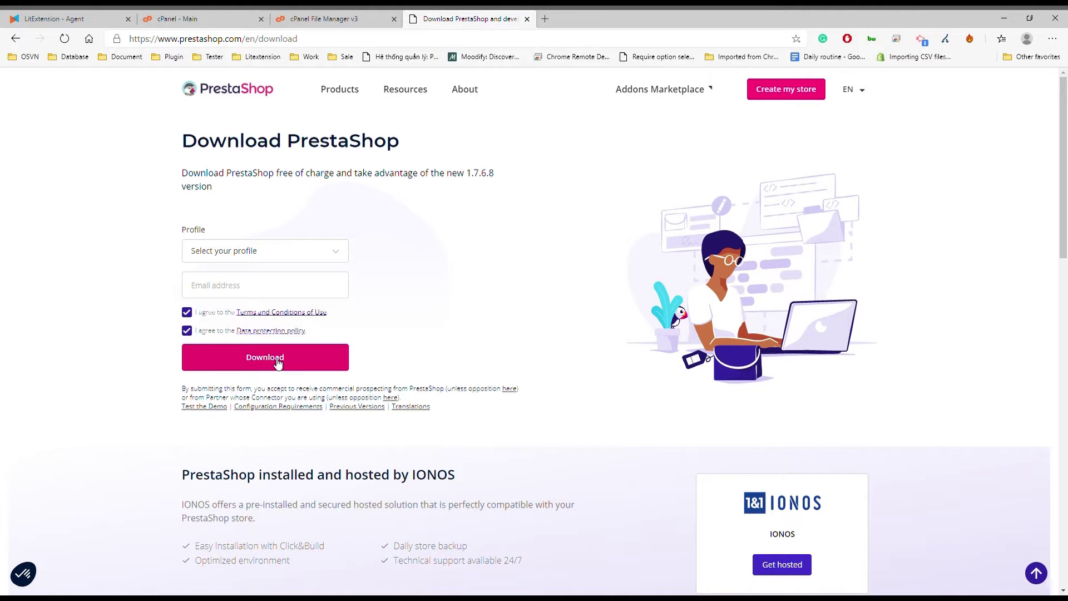
pyautogui.click(283, 364)
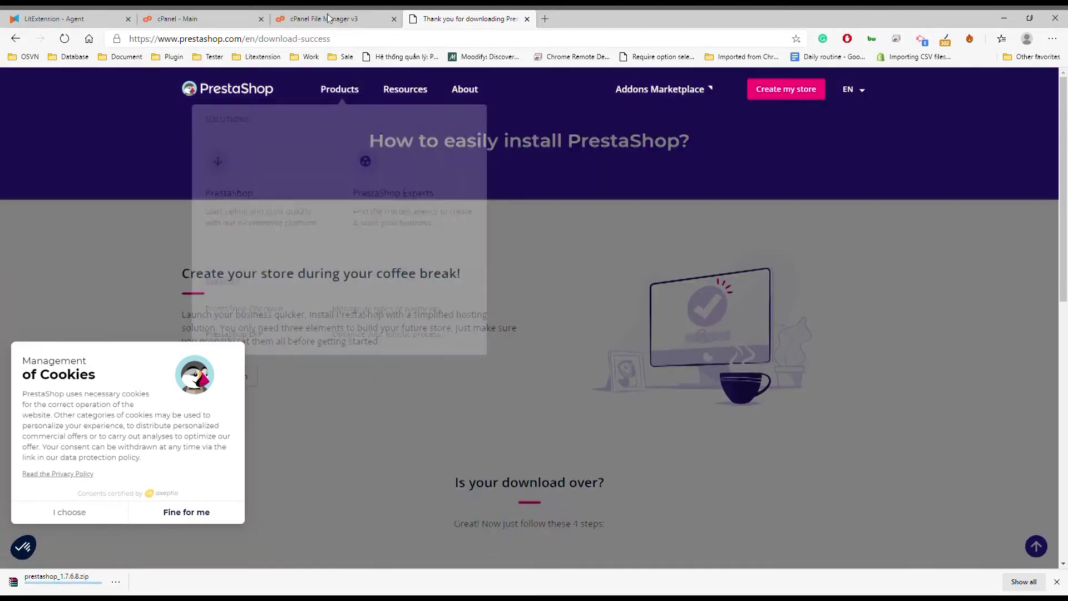
pyautogui.click(341, 19)
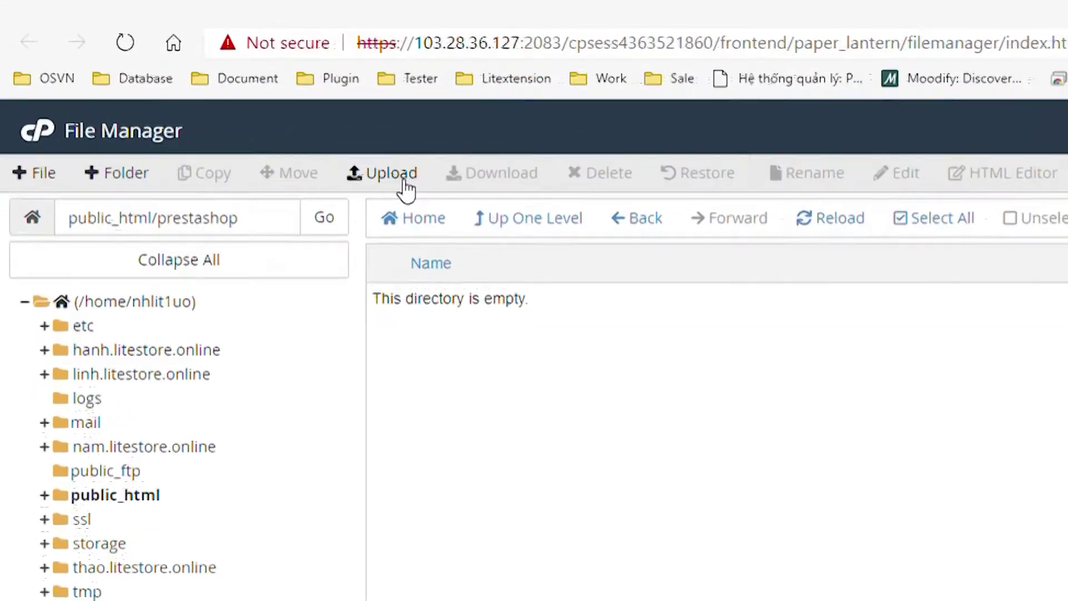
# Upload prestashop_1.7.6.8.zip into public_html/prestashop and go back to the folder listing
pyautogui.click(390, 176)
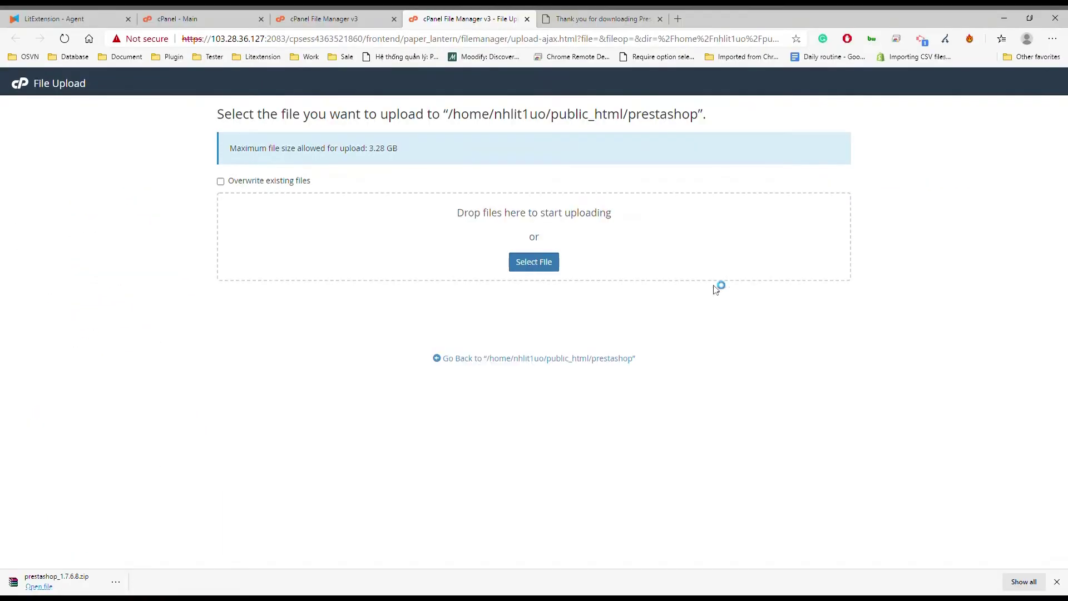
pyautogui.press('Return')
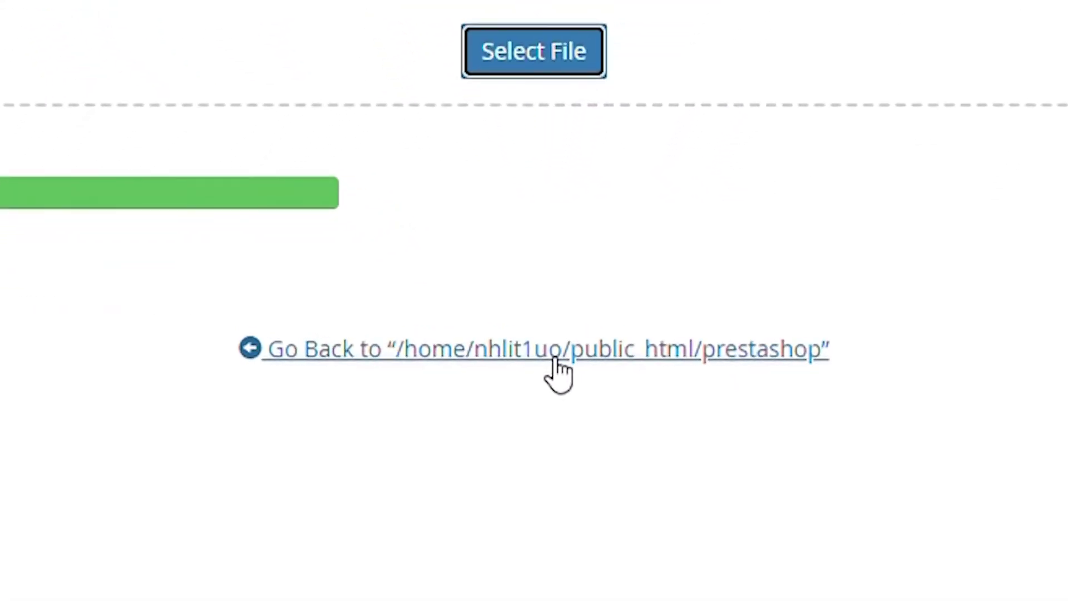
pyautogui.click(555, 358)
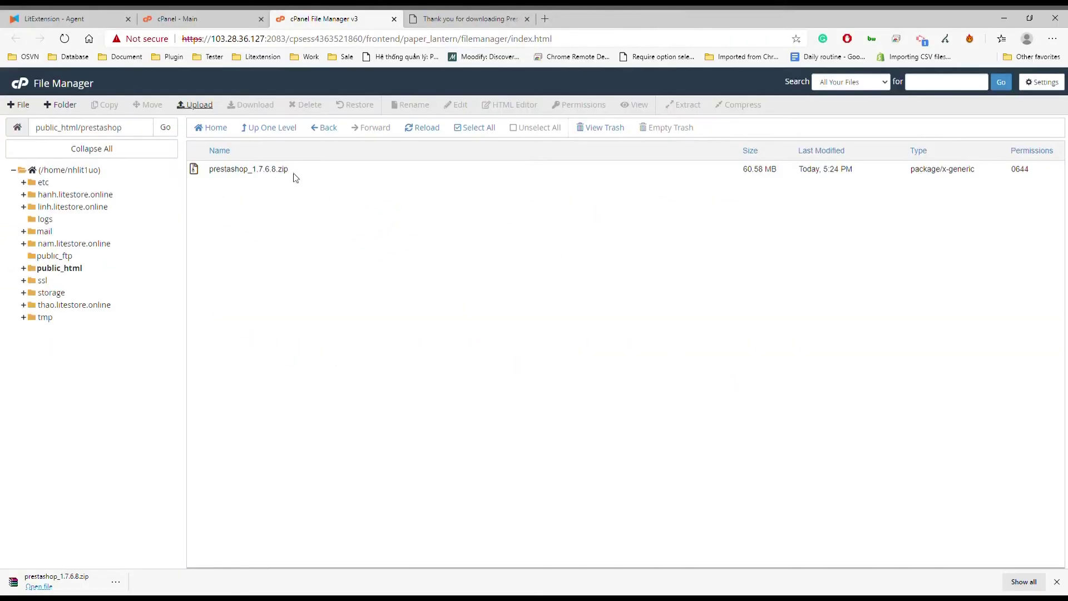
# Extract prestashop_1.7.6.8.zip into the prestashop folder and reload the listing
pyautogui.rightClick(295, 178)
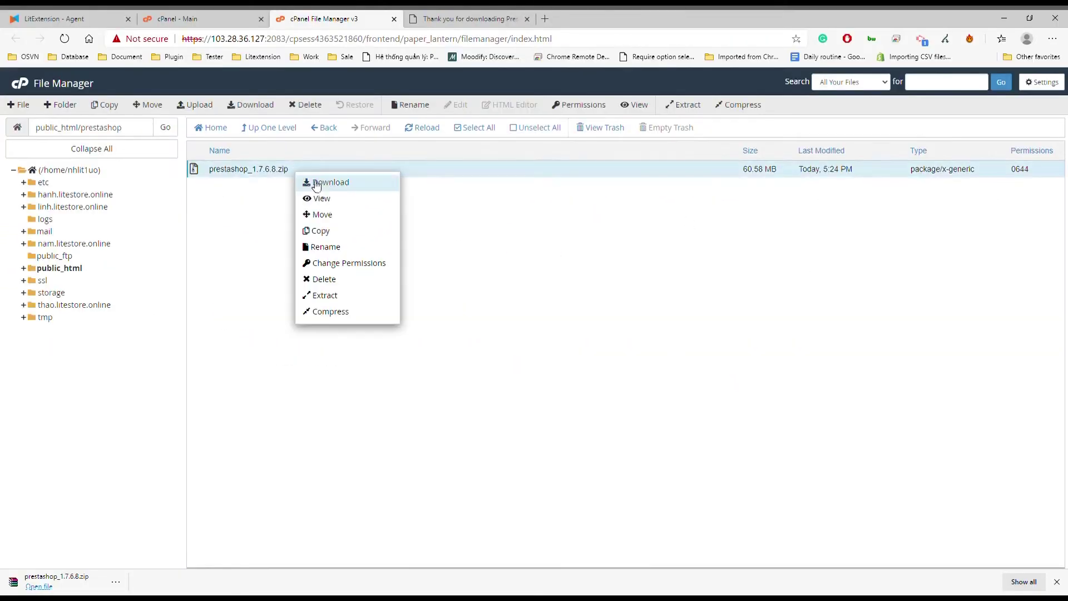
pyautogui.click(336, 290)
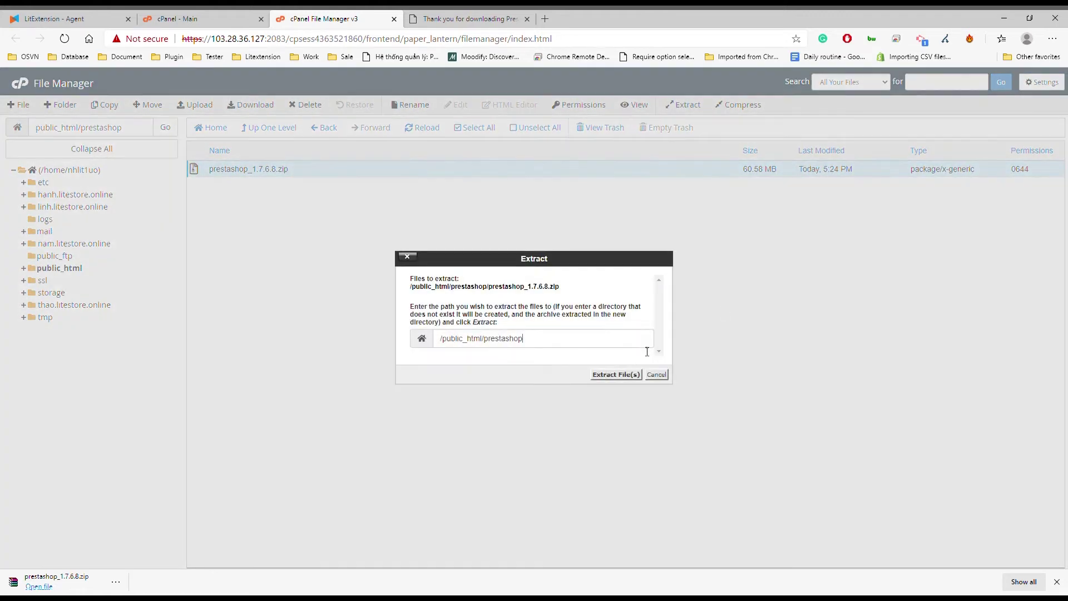
pyautogui.click(615, 378)
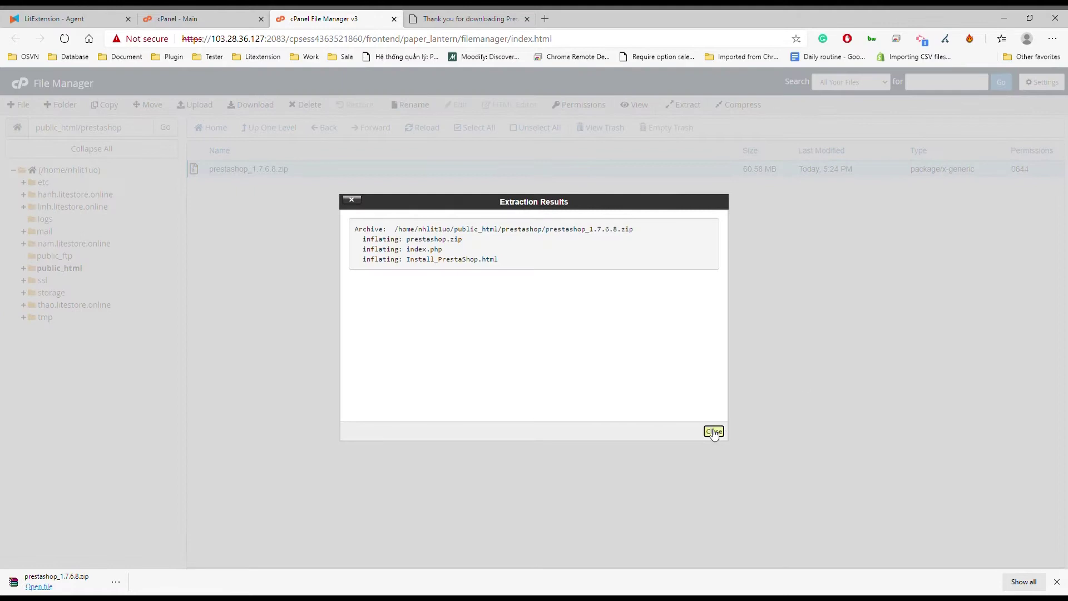
pyautogui.click(713, 431)
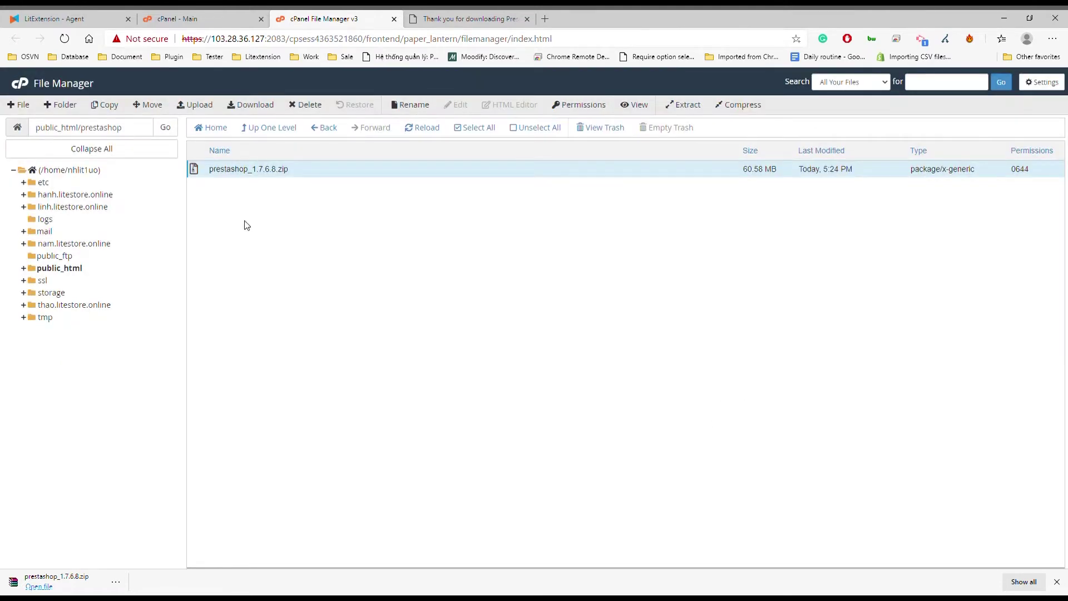
pyautogui.click(423, 128)
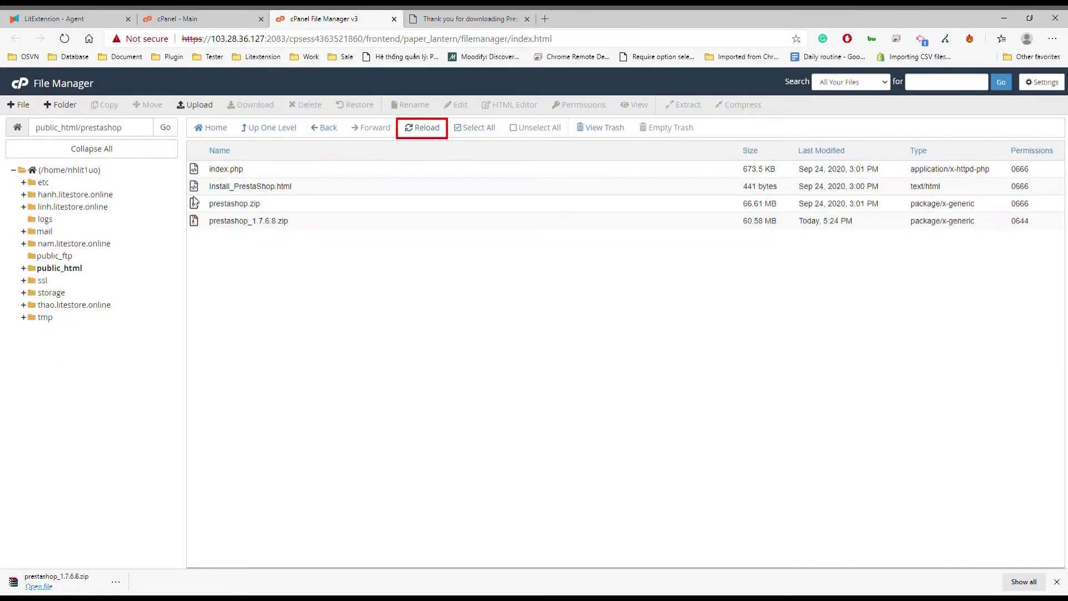
# Extract the inner prestashop.zip and reload to show the full PrestaShop files
pyautogui.click(286, 205)
pyautogui.rightClick(286, 205)
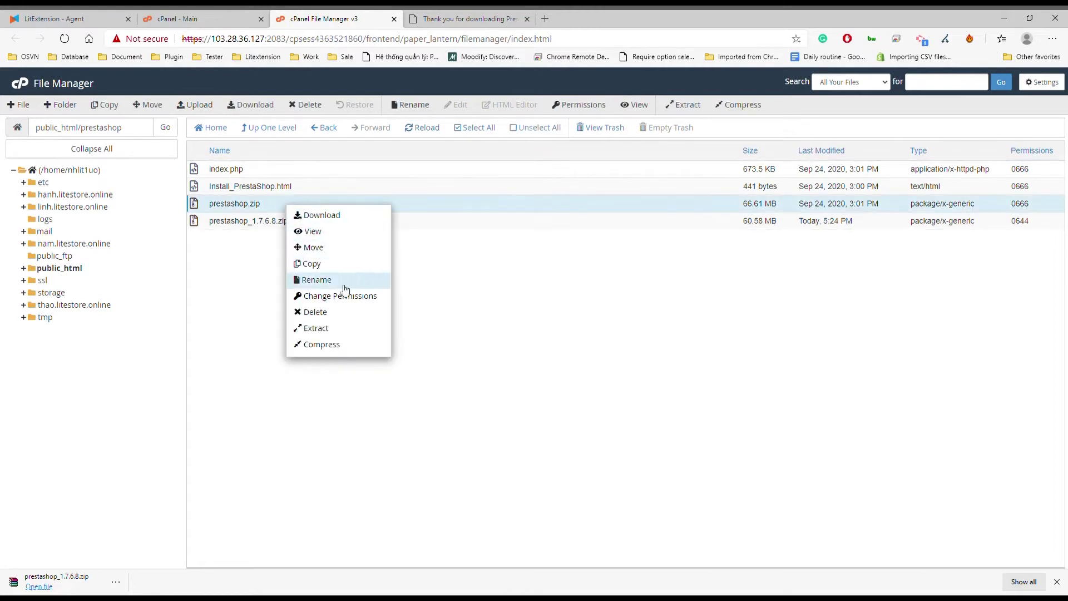
pyautogui.click(324, 327)
pyautogui.click(599, 374)
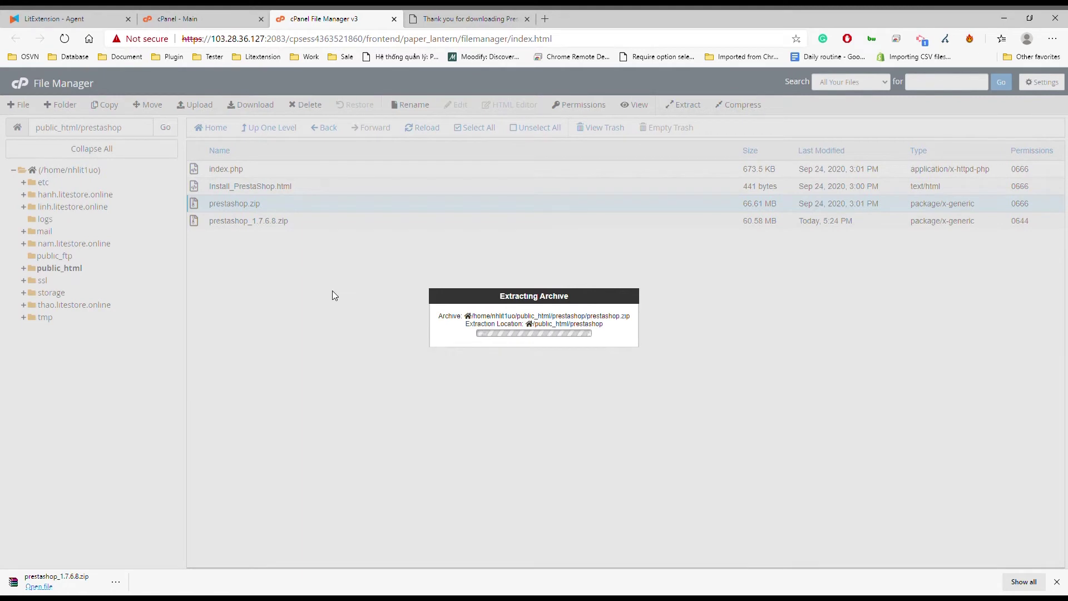
pyautogui.press('Escape')
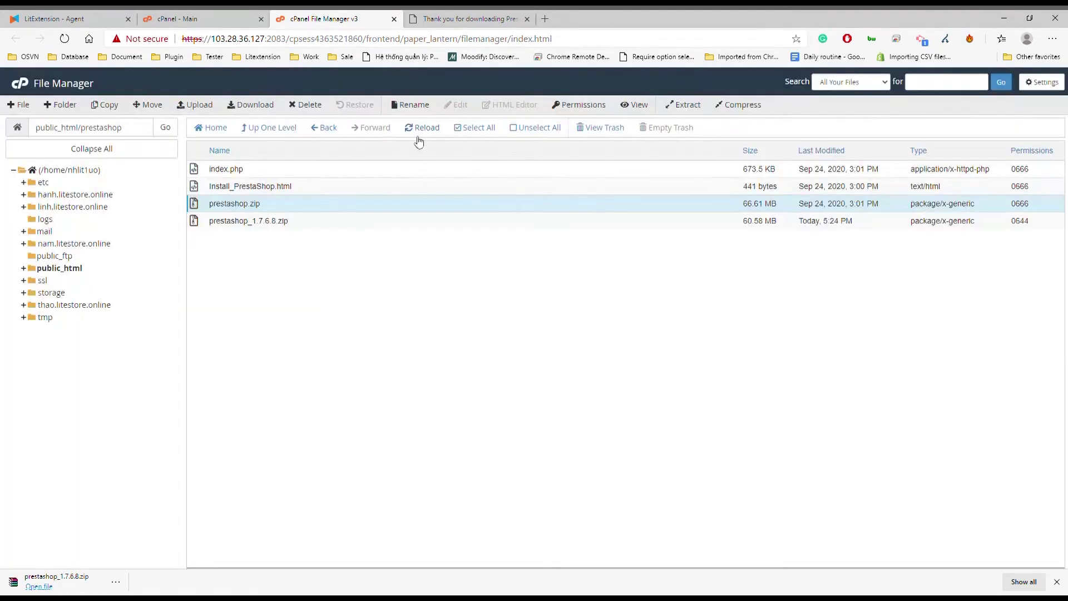
pyautogui.click(418, 129)
pyautogui.scroll(-4, 430, 363)
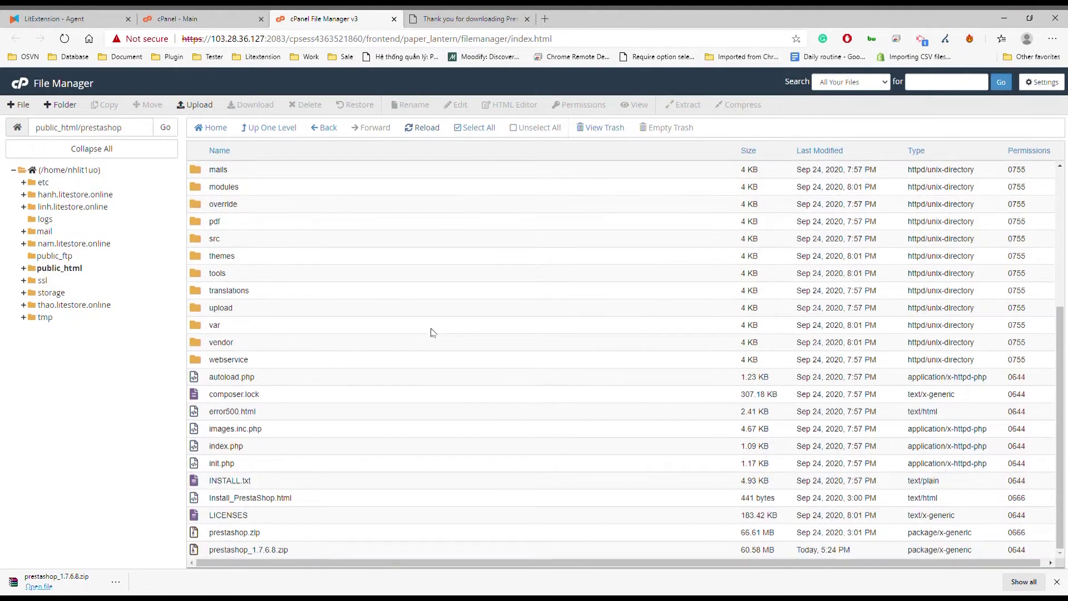
pyautogui.scroll(4, 434, 331)
pyautogui.scroll(-4, 454, 324)
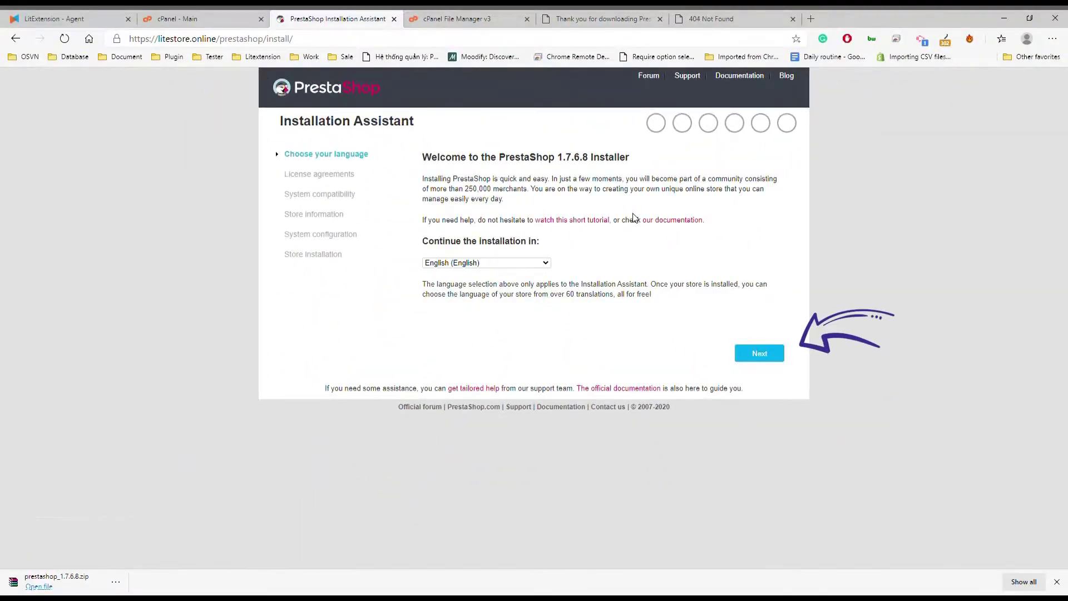
# Pass the language step, agree to the license terms, and continue past compatibility checks
pyautogui.click(759, 353)
pyautogui.click(426, 331)
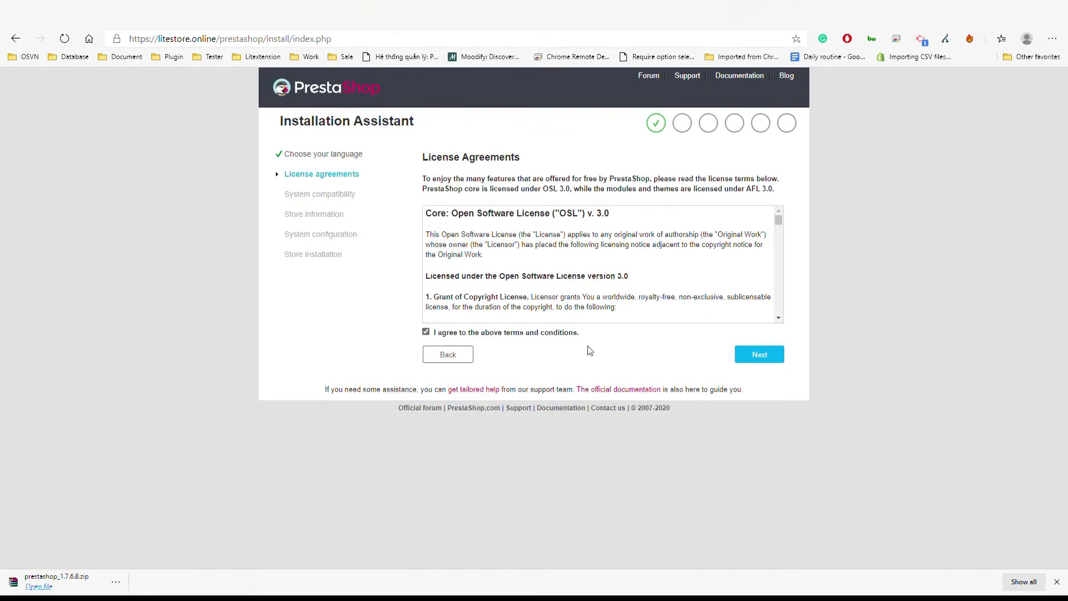
pyautogui.click(759, 355)
# Enter shop name taylor_litextension plus the admin's first name, last name, e-mail and password
pyautogui.click(570, 187)
pyautogui.write('ta')
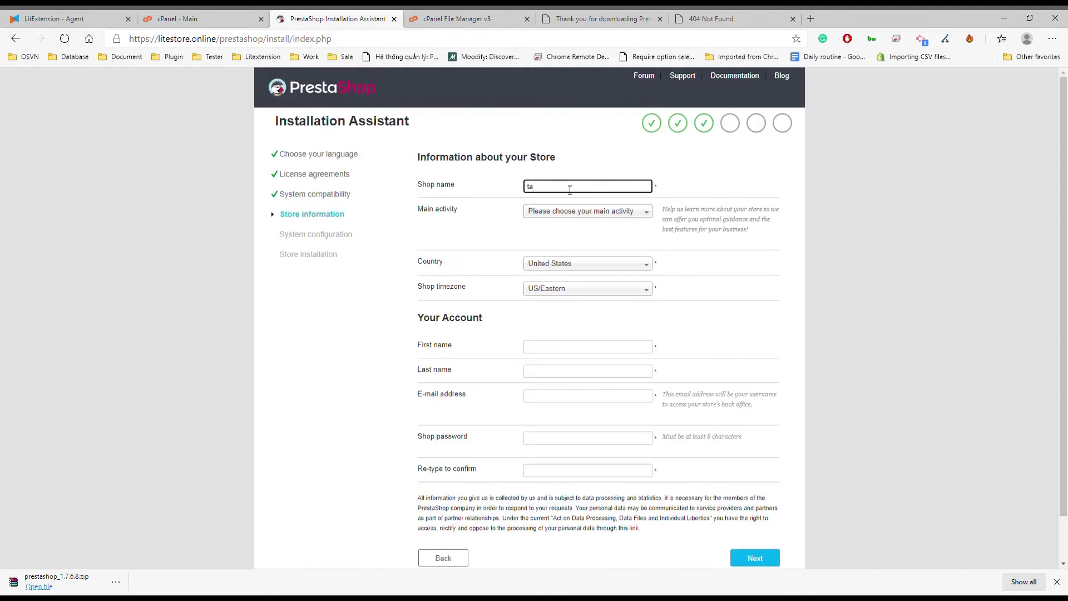
pyautogui.write('ylor_litextension')
pyautogui.click(580, 341)
pyautogui.write('admin')
pyautogui.press('Tab')
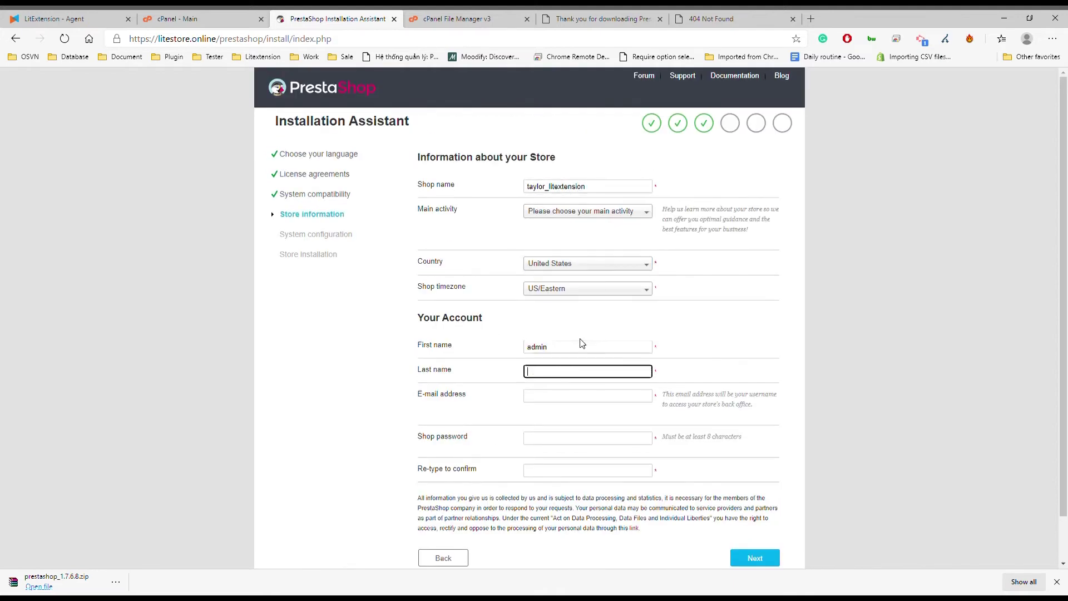
pyautogui.write('lite')
pyautogui.press('Tab')
pyautogui.press('Tab')
pyautogui.write('admi')
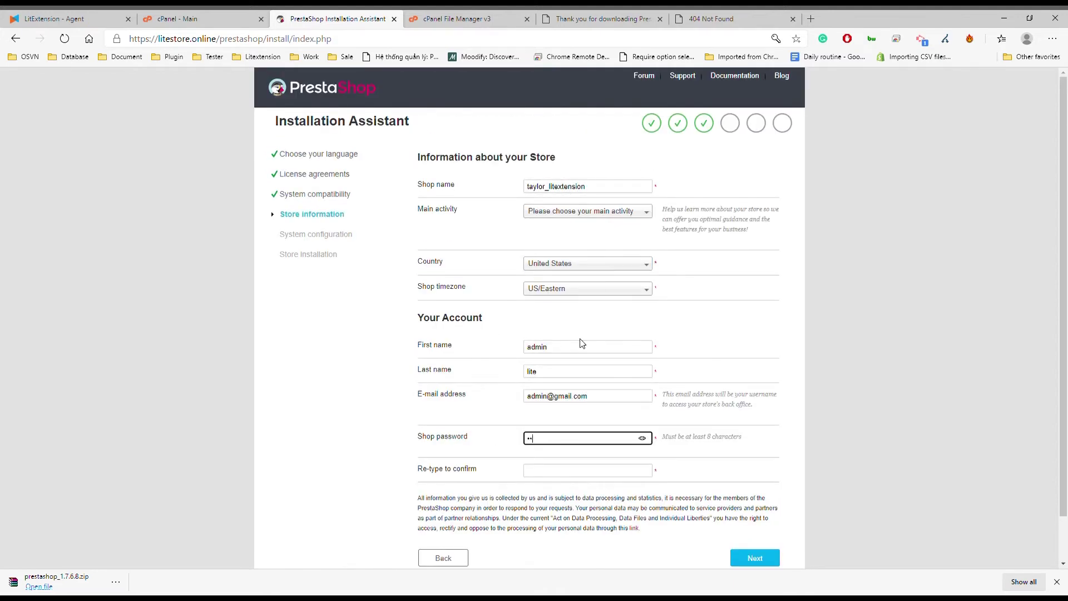
pyautogui.press('Tab')
pyautogui.write('admin')
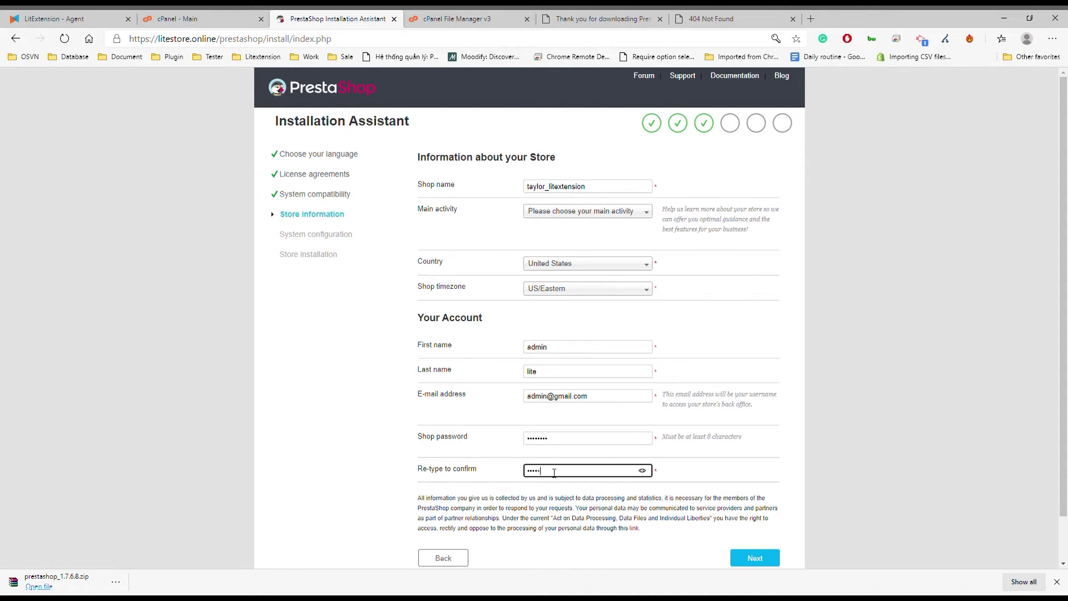
# Submit the store information to reach database setup, then go to the cPanel main page
pyautogui.scroll(-1, 741, 503)
pyautogui.click(746, 511)
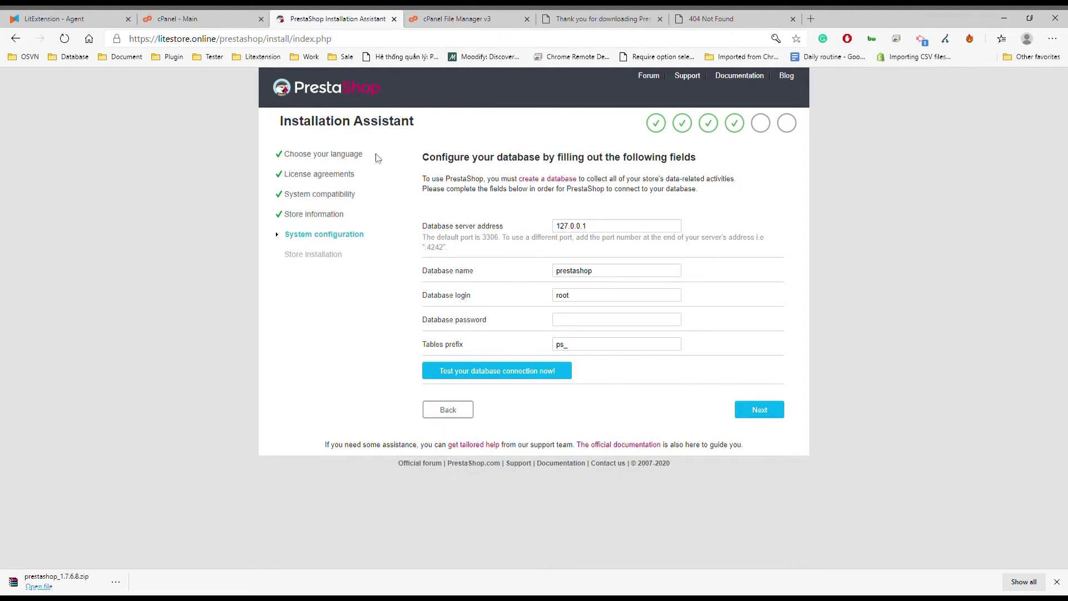
pyautogui.click(448, 19)
pyautogui.click(183, 18)
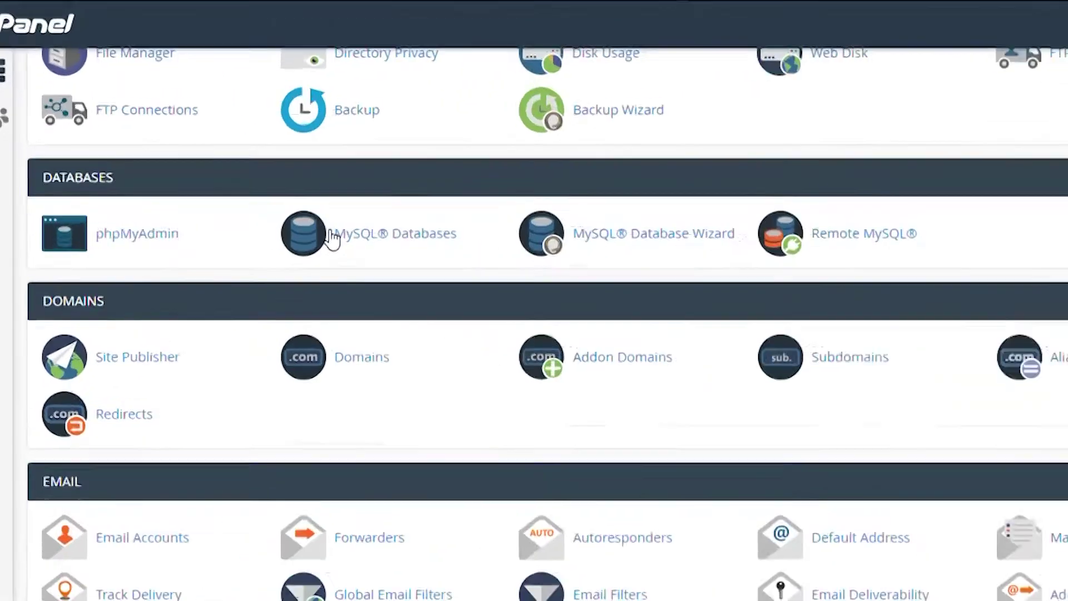
# Create the taylor_prestashop database, grant the user All Privileges, and continue the installer
pyautogui.click(219, 205)
pyautogui.write('taylor_prestashop')
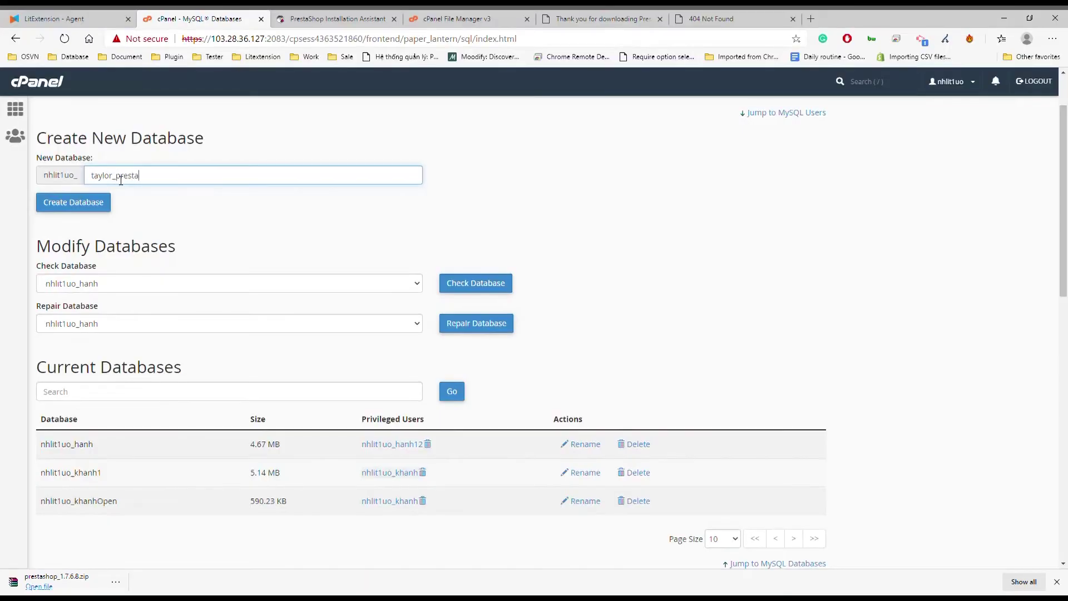
pyautogui.scroll(2, 123, 179)
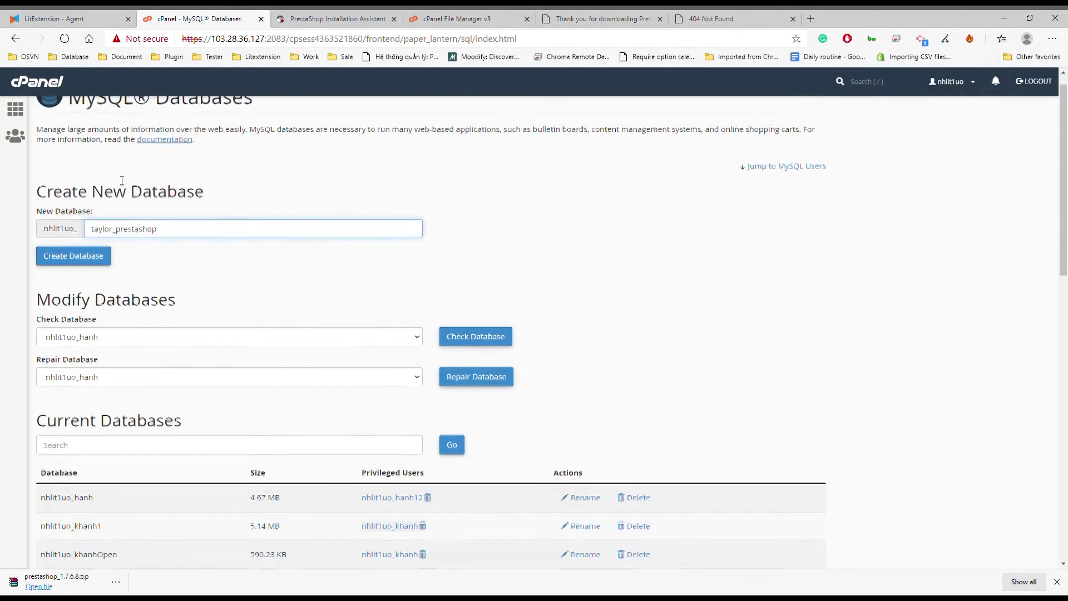
pyautogui.click(94, 281)
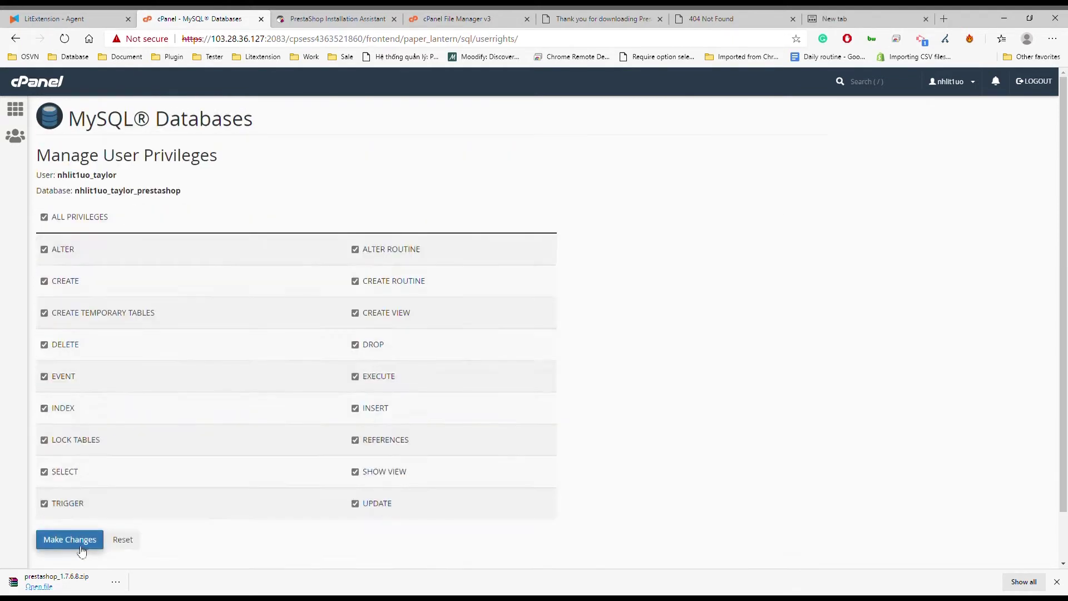
pyautogui.click(69, 539)
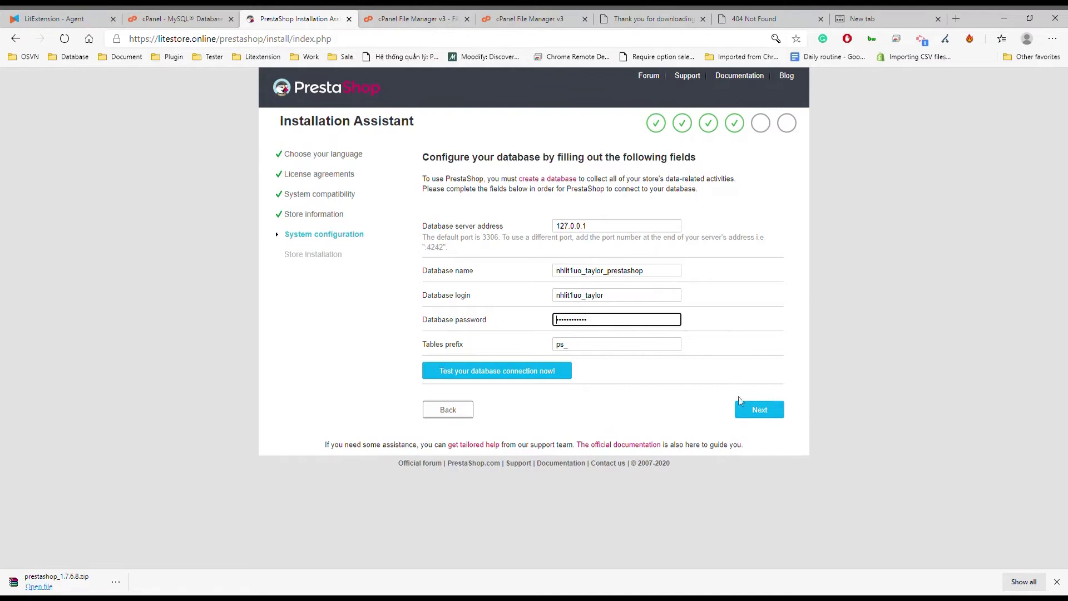
pyautogui.click(740, 402)
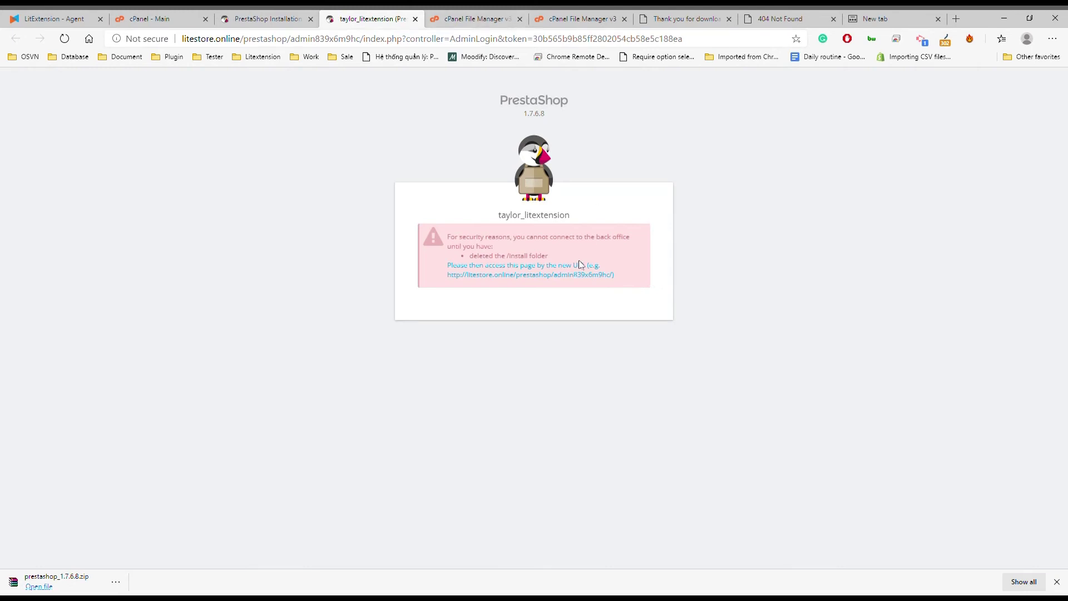
# Open the suggested back-office URL and select the admin839x6m9hc folder name in the address
pyautogui.click(567, 274)
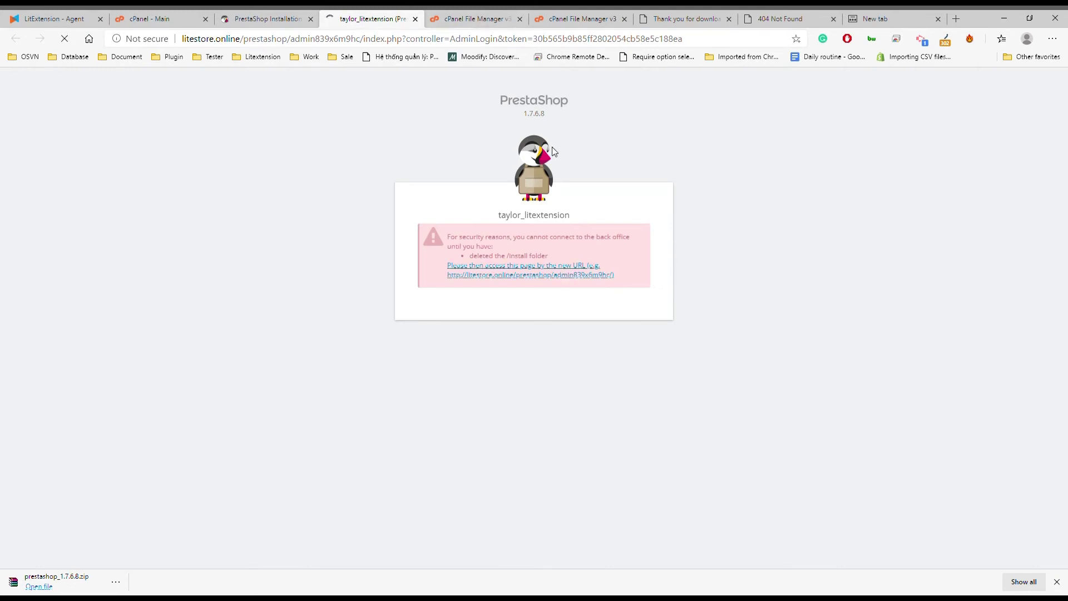
pyautogui.click(529, 275)
pyautogui.doubleClick(325, 38)
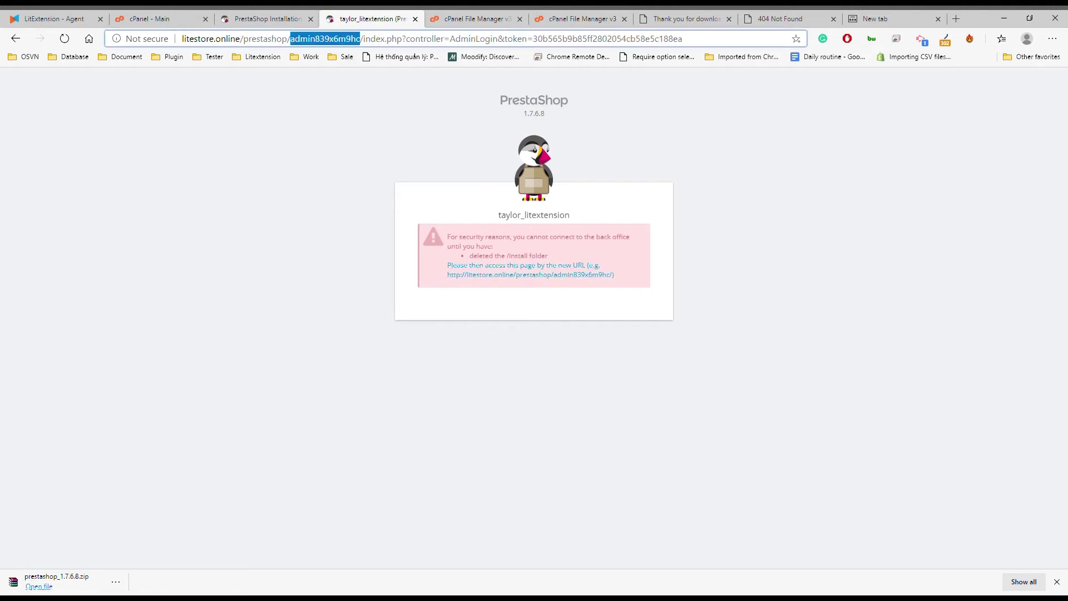
pyautogui.click(262, 18)
pyautogui.click(472, 19)
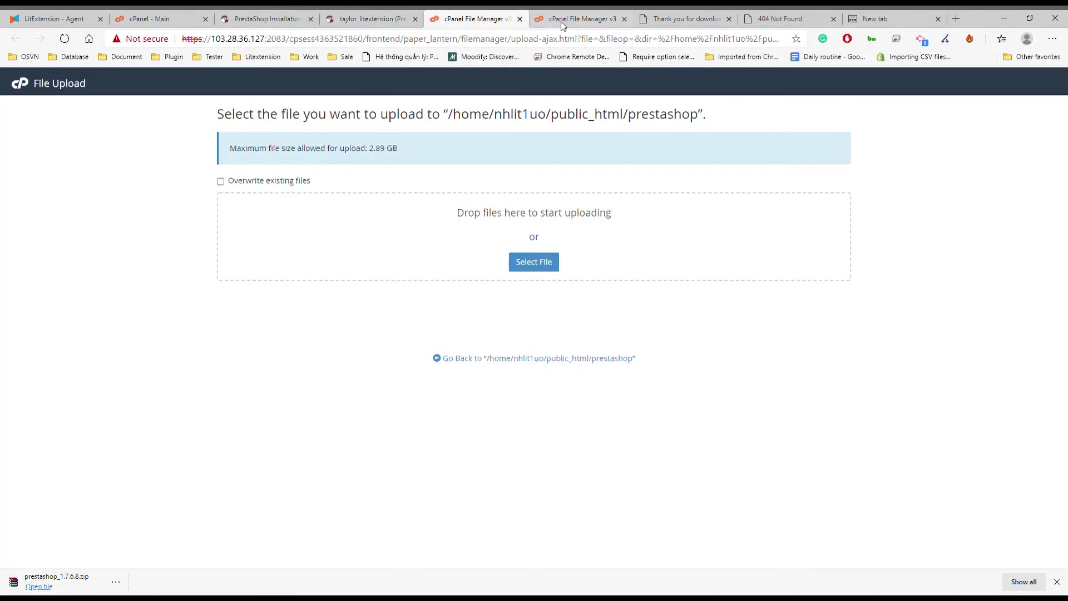
pyautogui.click(573, 20)
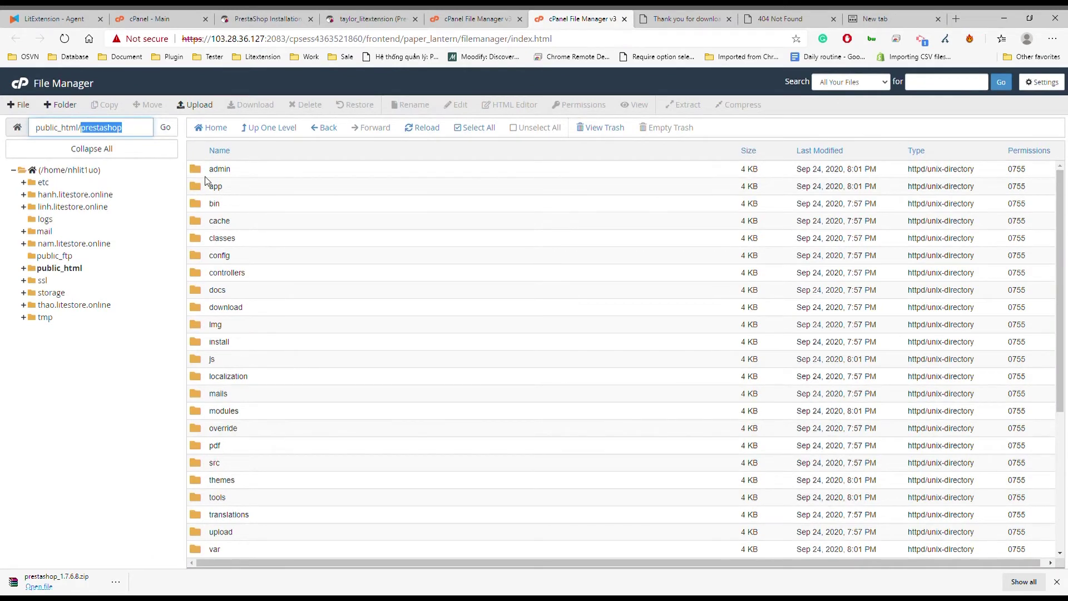
pyautogui.rightClick(204, 170)
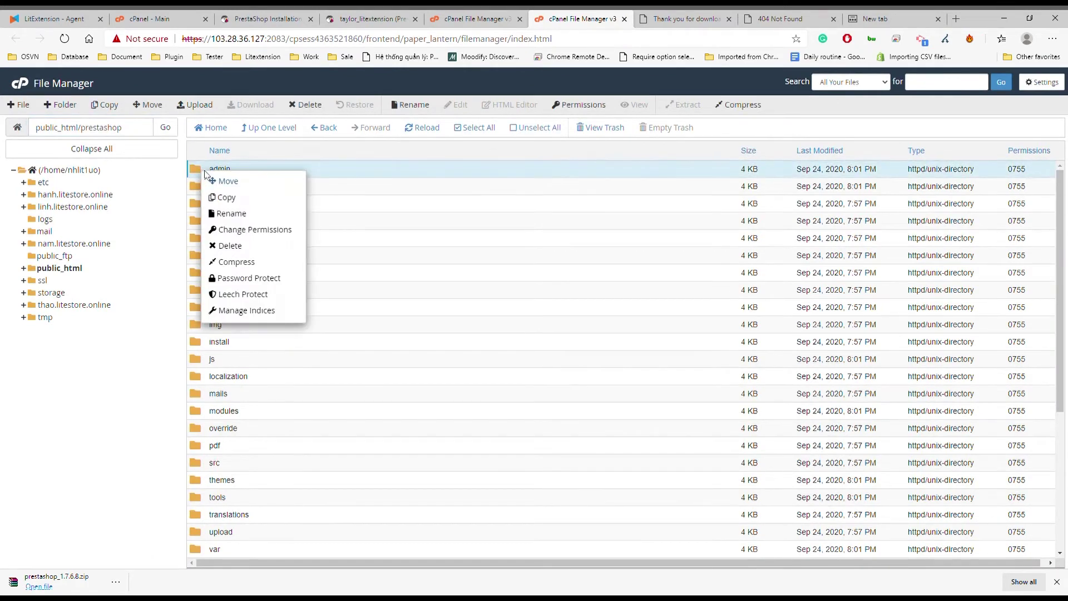
pyautogui.click(247, 213)
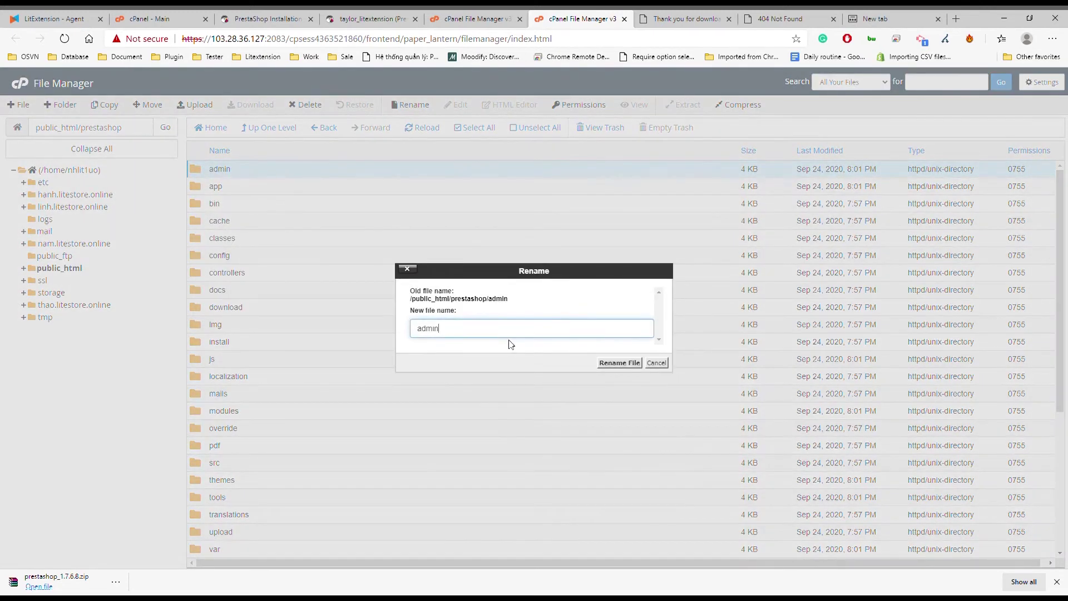
pyautogui.hotkey('ctrl', 'v')
pyautogui.click(619, 363)
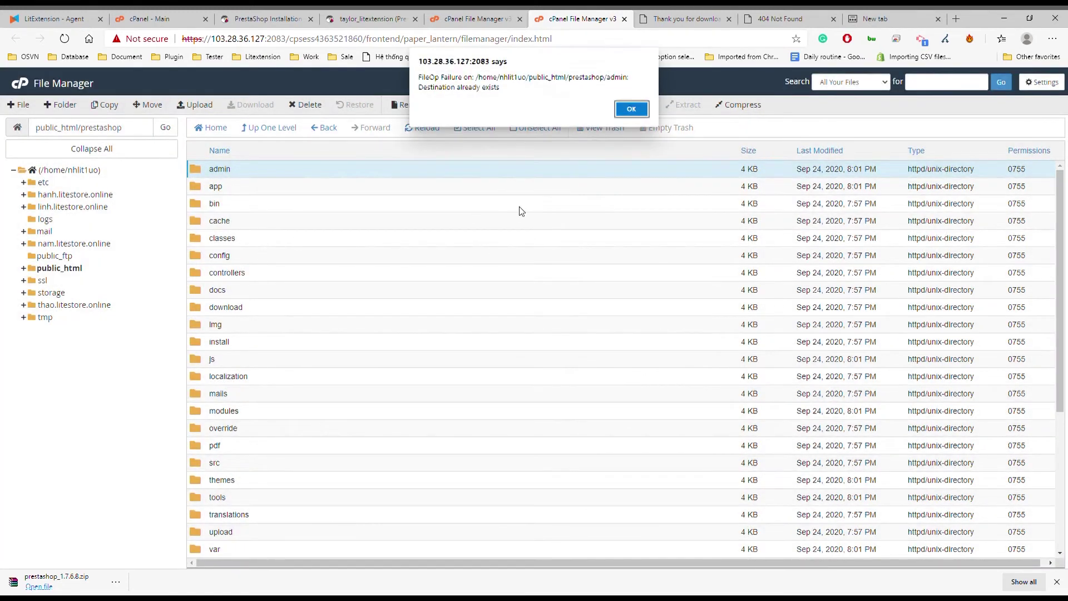
pyautogui.click(631, 109)
# Log in to the back office with the administrator e-mail and password
pyautogui.click(372, 18)
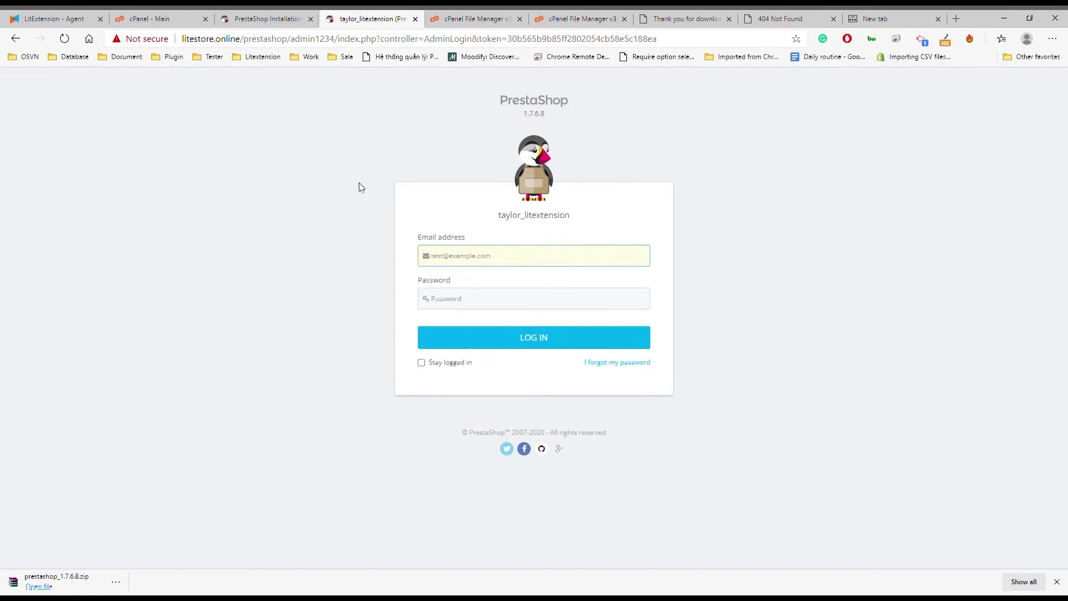
pyautogui.press('Tab')
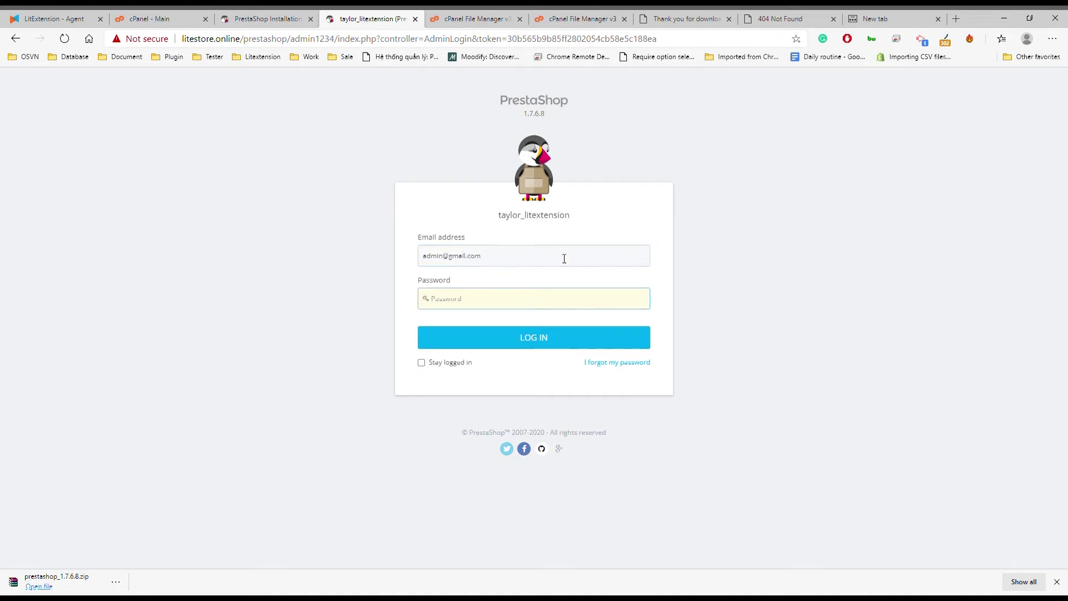
pyautogui.write('a')
pyautogui.press('Return')
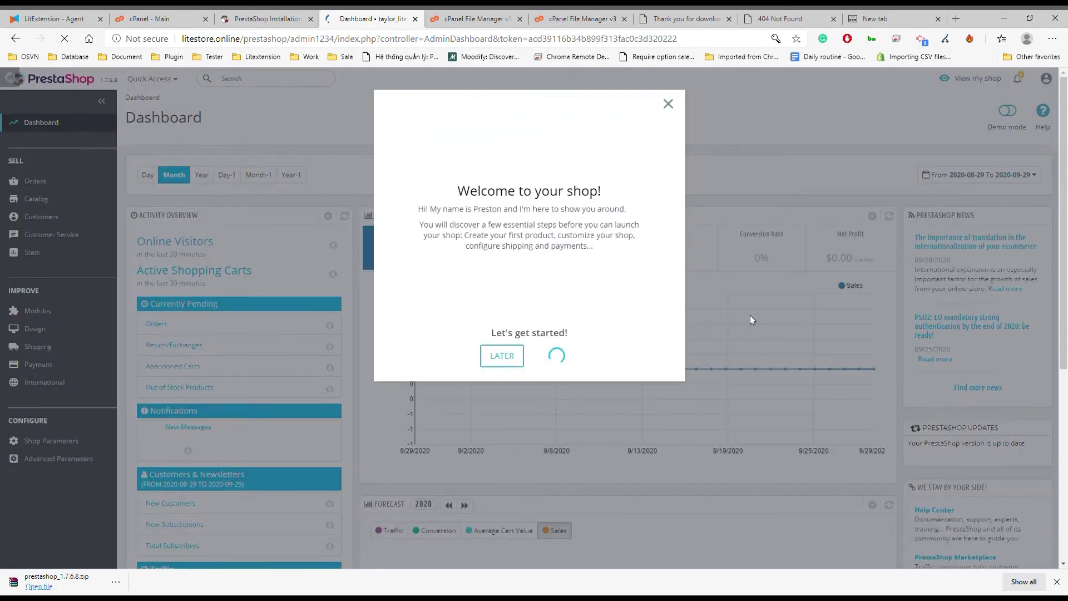
# Close the PrestaShop welcome popup and go to Catalog > Products
pyautogui.click(668, 103)
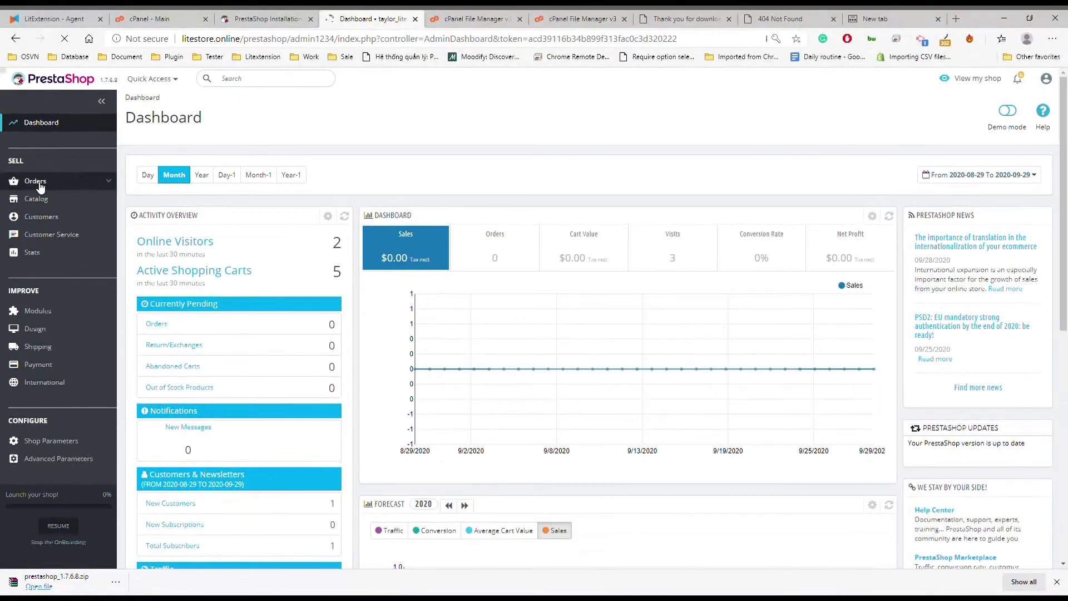
pyautogui.moveTo(45, 201)
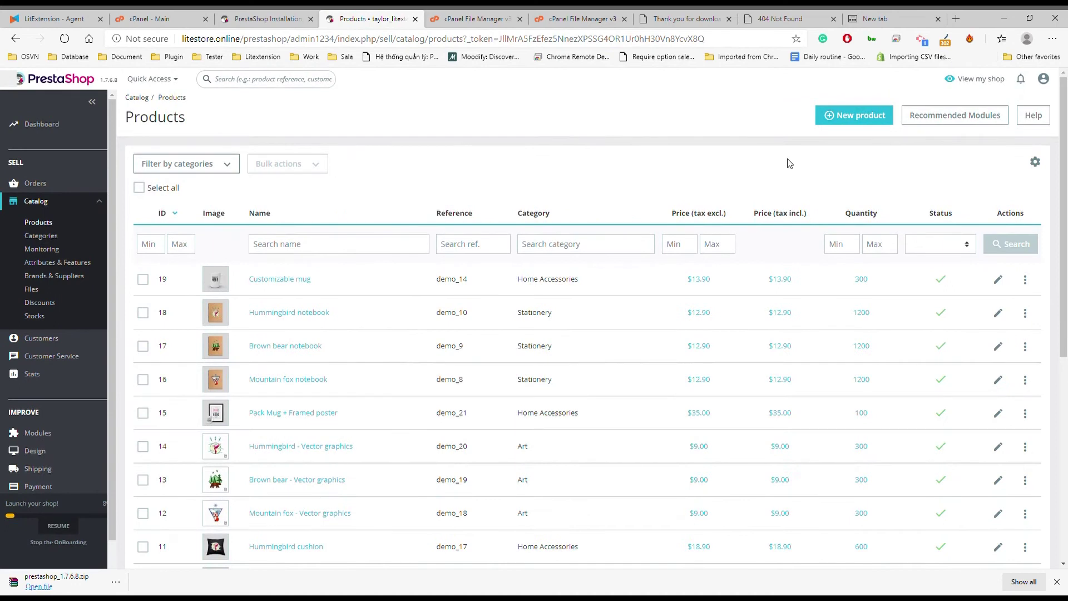
# Create a new product named 'Sample data' with reference sample, quantity 1 and price 10
pyautogui.click(855, 115)
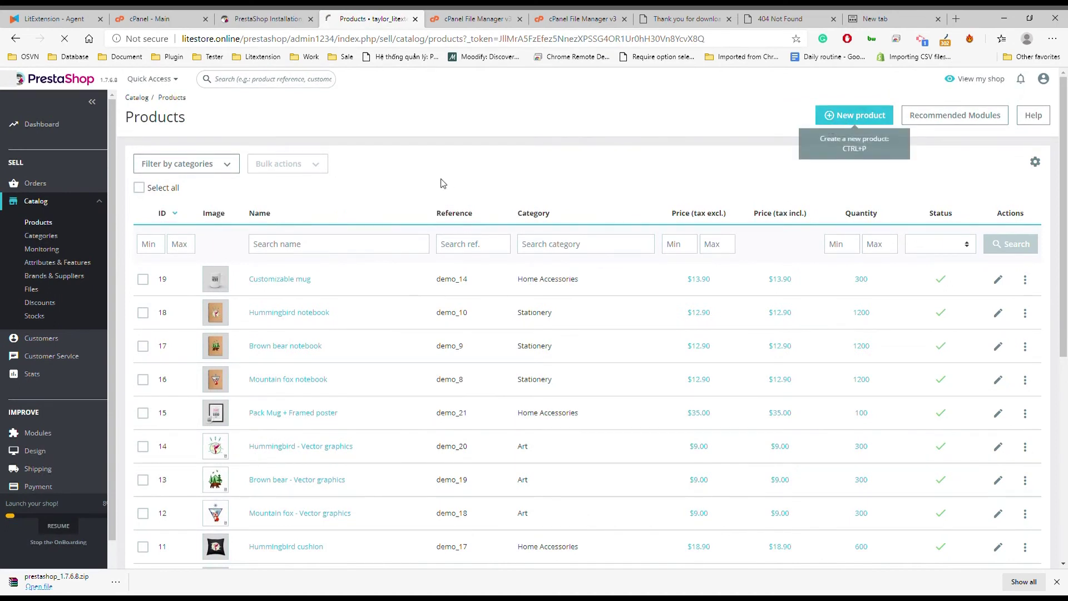
pyautogui.click(306, 120)
pyautogui.write('Sample')
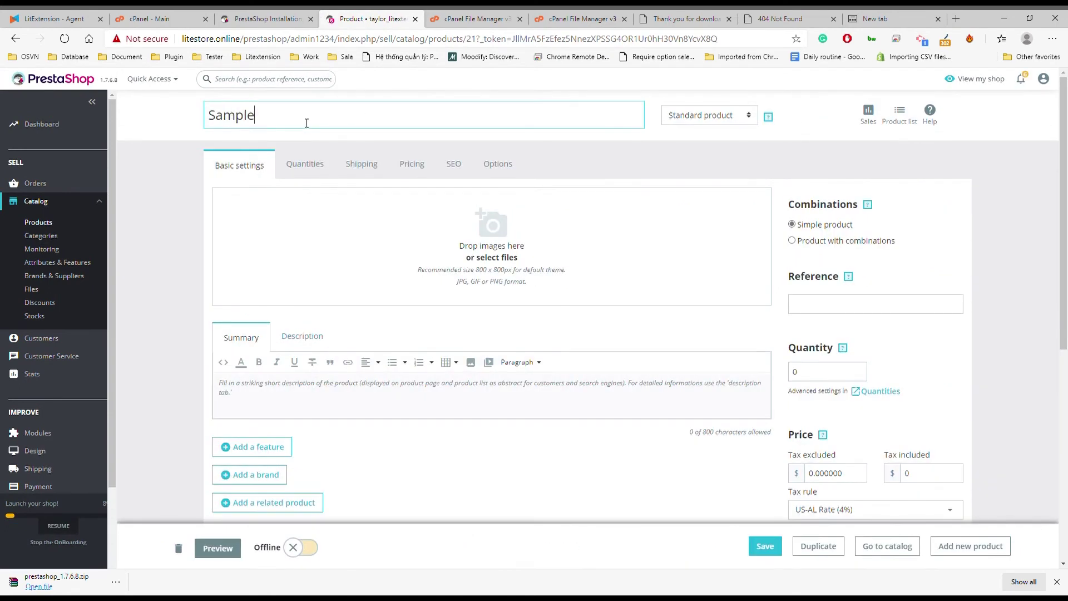
pyautogui.write(' data')
pyautogui.click(798, 310)
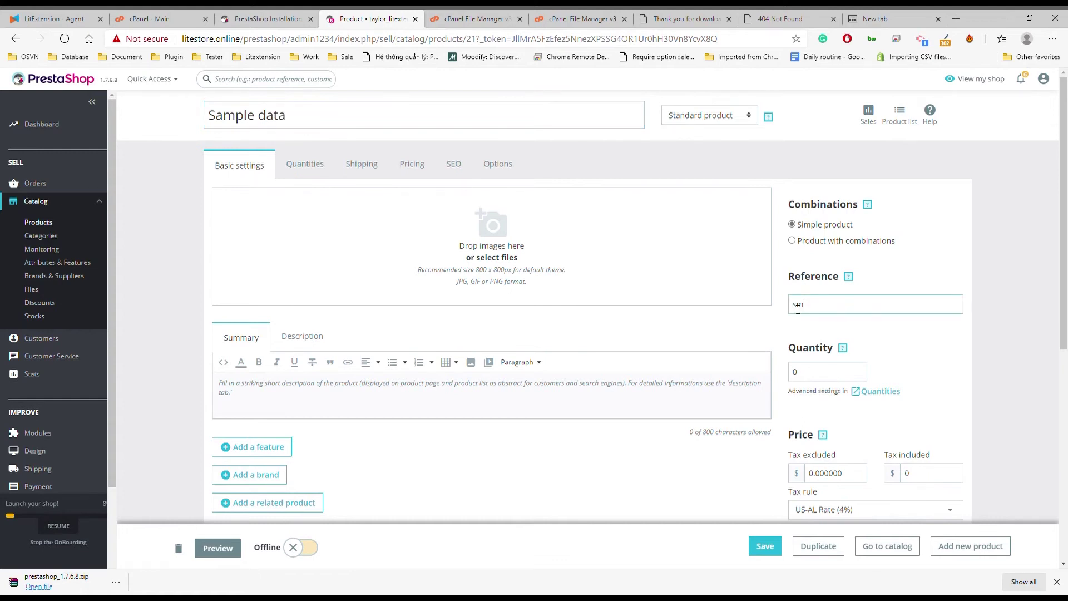
pyautogui.write('sample')
pyautogui.press('Tab')
pyautogui.write('1')
pyautogui.scroll(-3, 975, 260)
pyautogui.press('Tab')
pyautogui.press('Tab')
pyautogui.write('1')
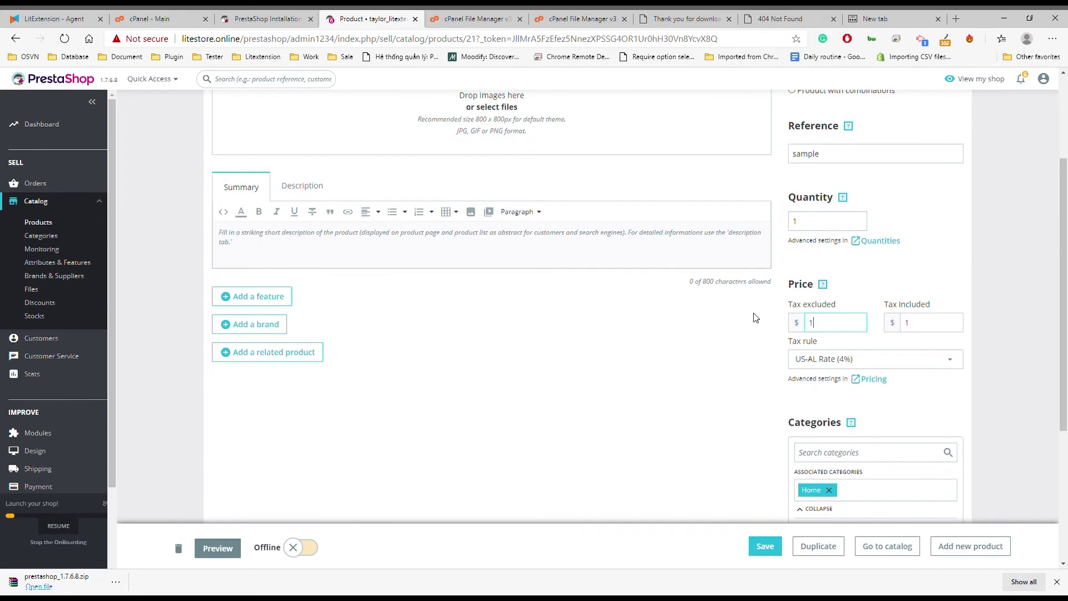
pyautogui.scroll(3, 692, 367)
# Give the product the description 'Desc' and save it
pyautogui.click(295, 341)
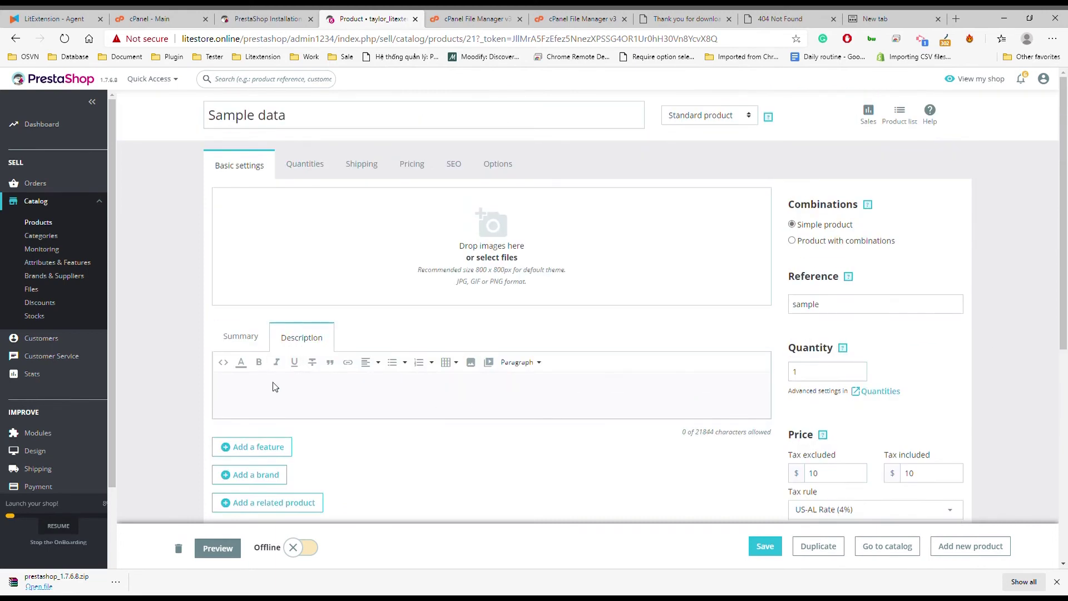
pyautogui.write('Description')
pyautogui.scroll(-5, 677, 365)
pyautogui.scroll(5, 729, 373)
pyautogui.click(765, 546)
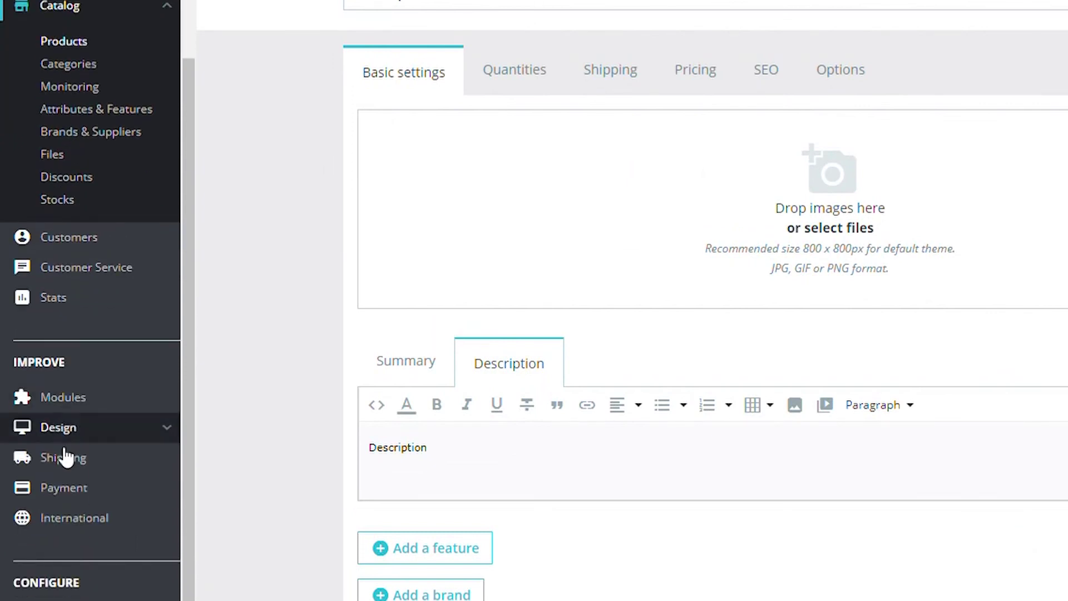
# Bring up the Design menu in the left sidebar to reach Theme & Logo
pyautogui.moveTo(67, 430)
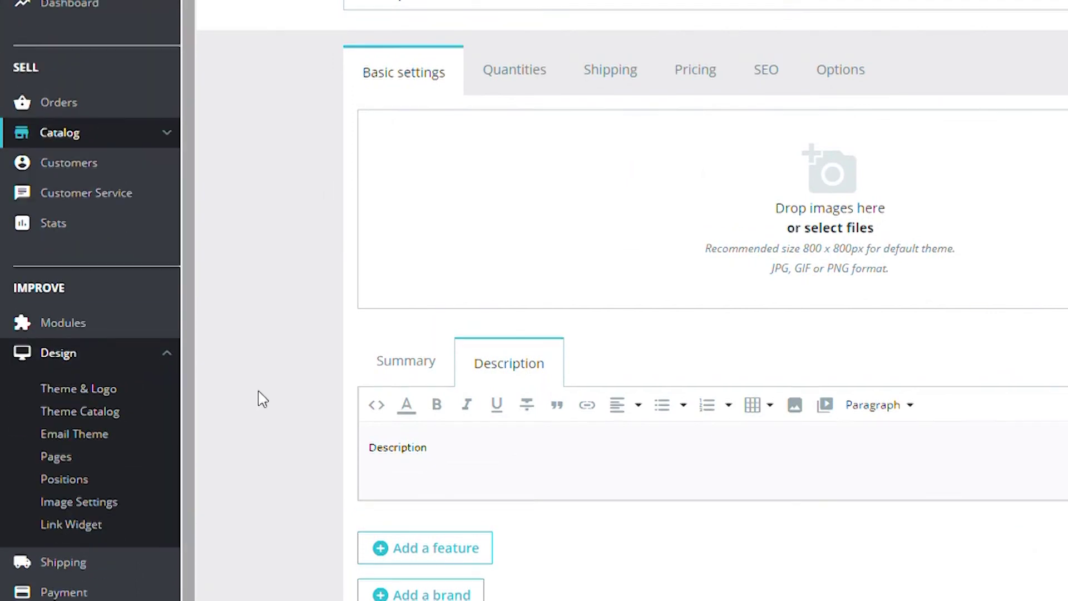